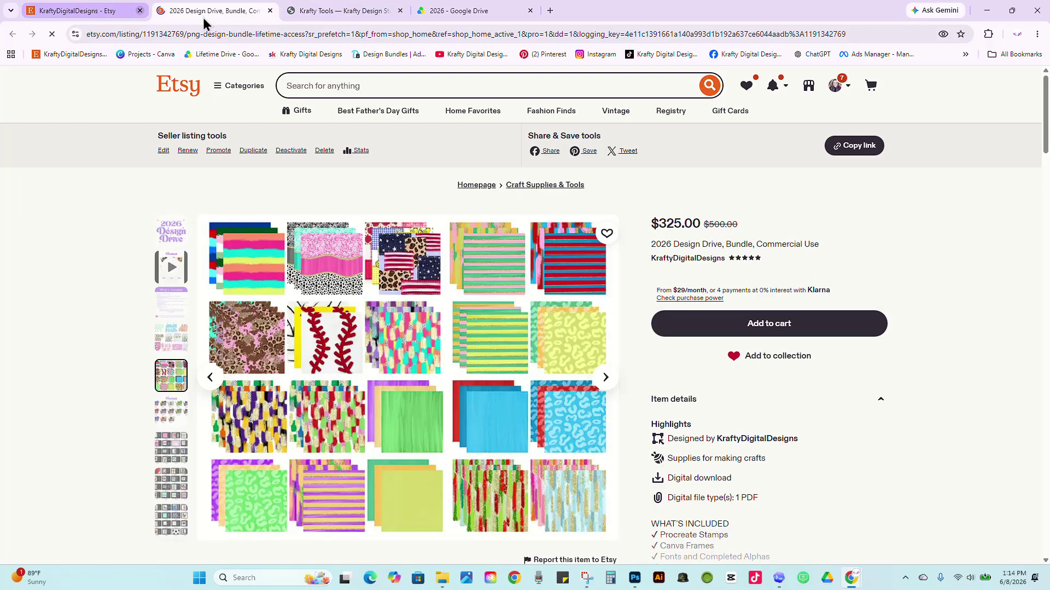
# Close the Etsy listing, switch to the Krafty Tools Drive Mockups page and browse to My Drive on Google Drive (G:) for a folder upload.
pyautogui.click(270, 10)
pyautogui.click(195, 11)
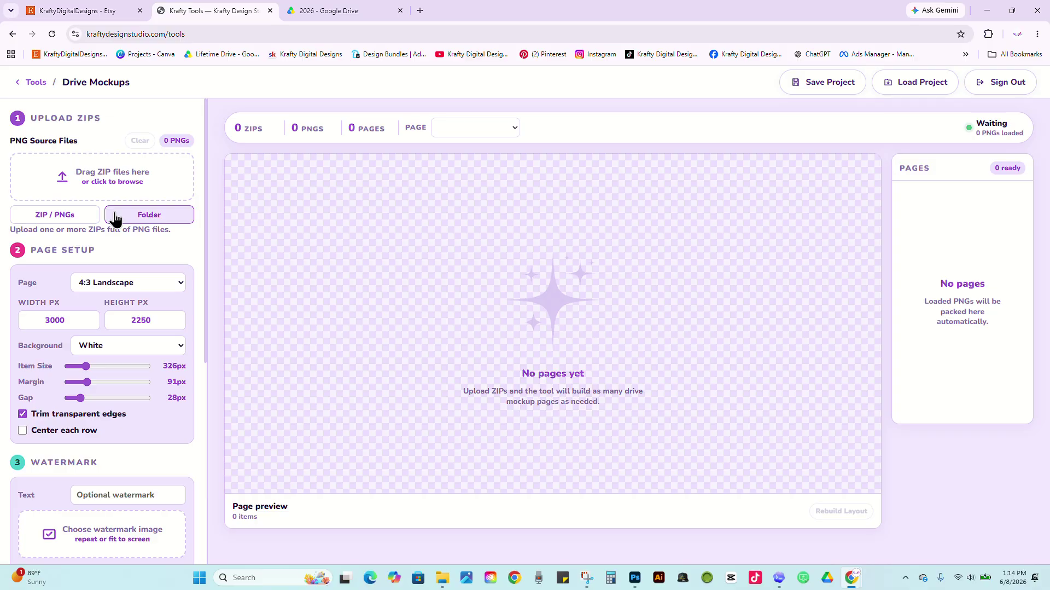
pyautogui.click(140, 217)
pyautogui.scroll(-10, 210, 328)
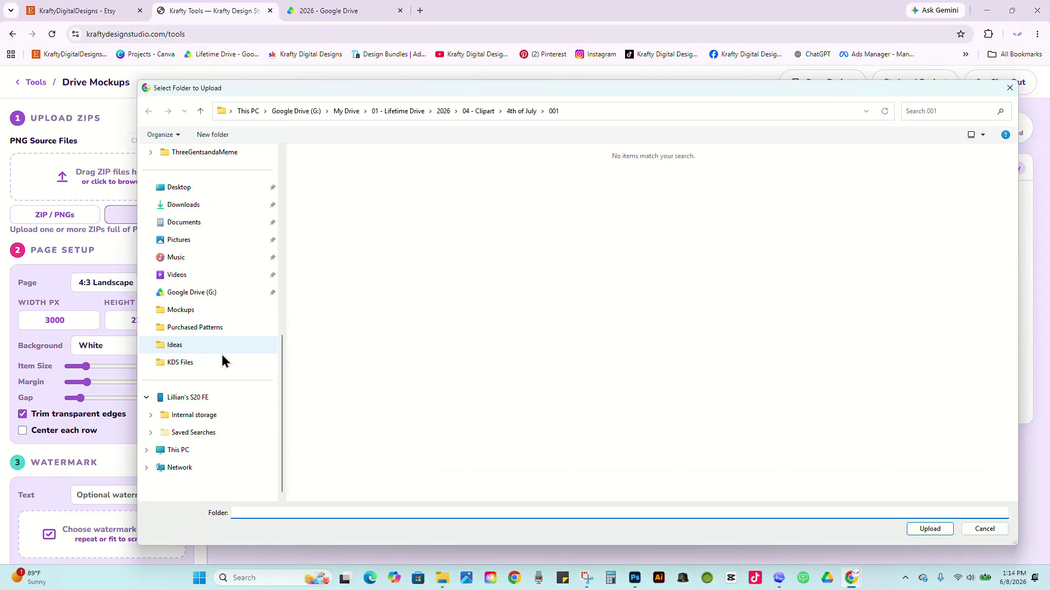
pyautogui.click(178, 449)
pyautogui.doubleClick(481, 178)
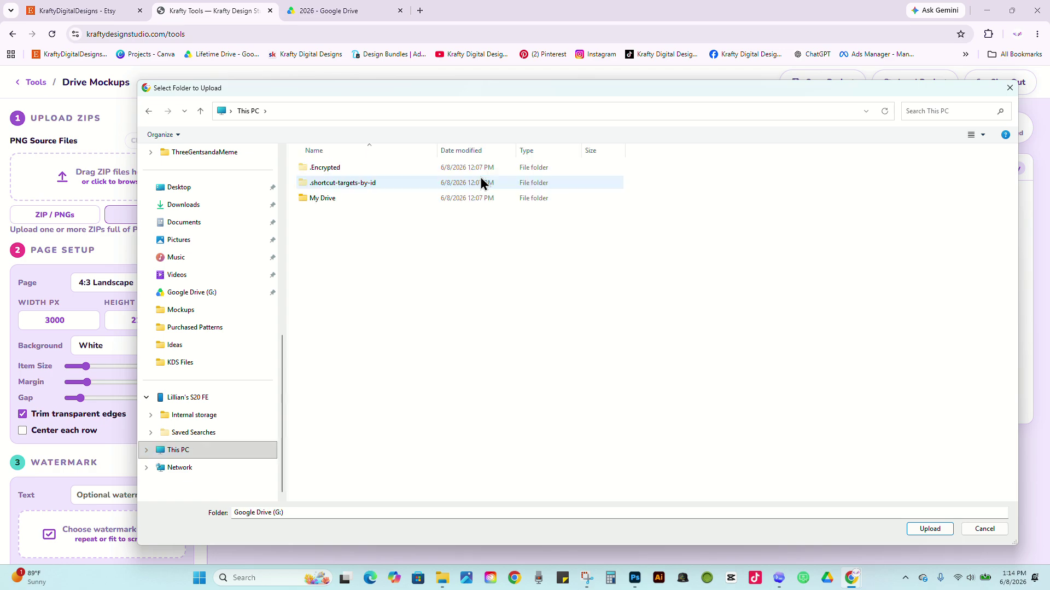
pyautogui.click(354, 198)
pyautogui.doubleClick(353, 201)
# Upload the folder 001 from 01 - Lifetime Drive, 2026, 04 - Clipart, 4th of July as the PNG source files.
pyautogui.click(360, 170)
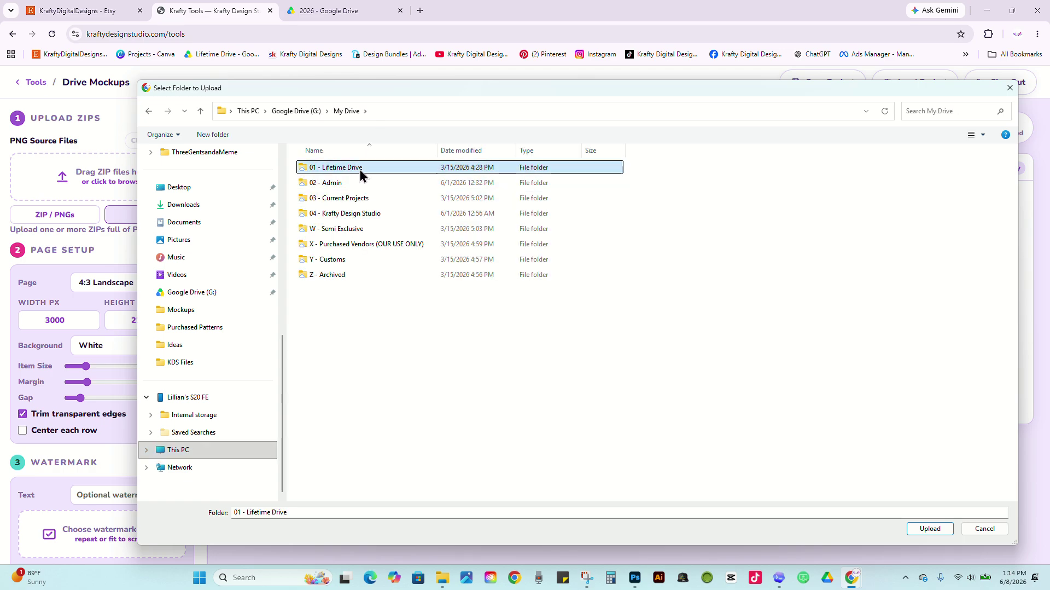
pyautogui.doubleClick(360, 173)
pyautogui.click(362, 173)
pyautogui.doubleClick(361, 174)
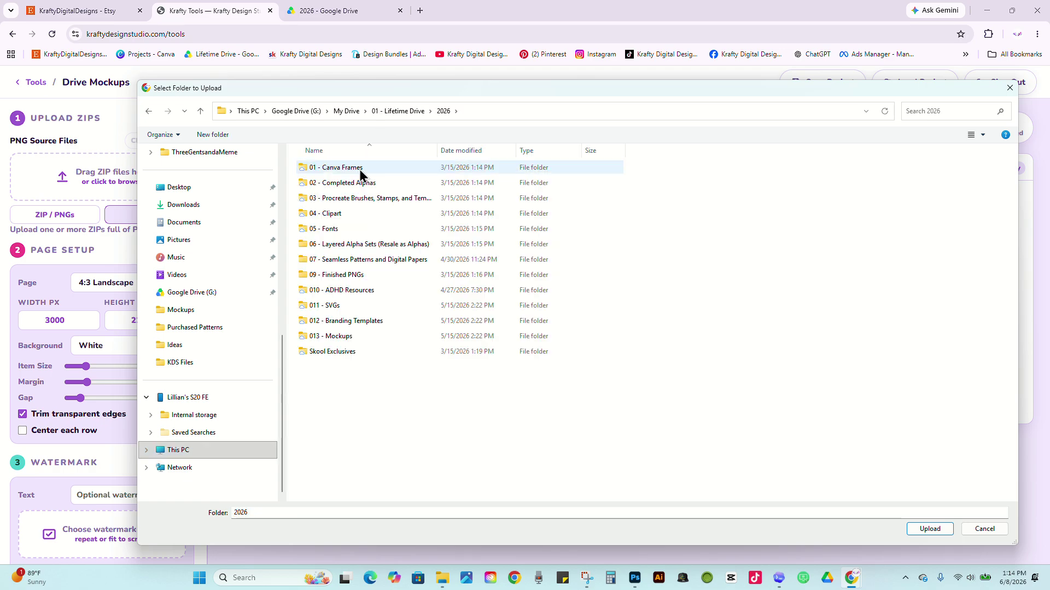
pyautogui.click(372, 219)
pyautogui.doubleClick(371, 218)
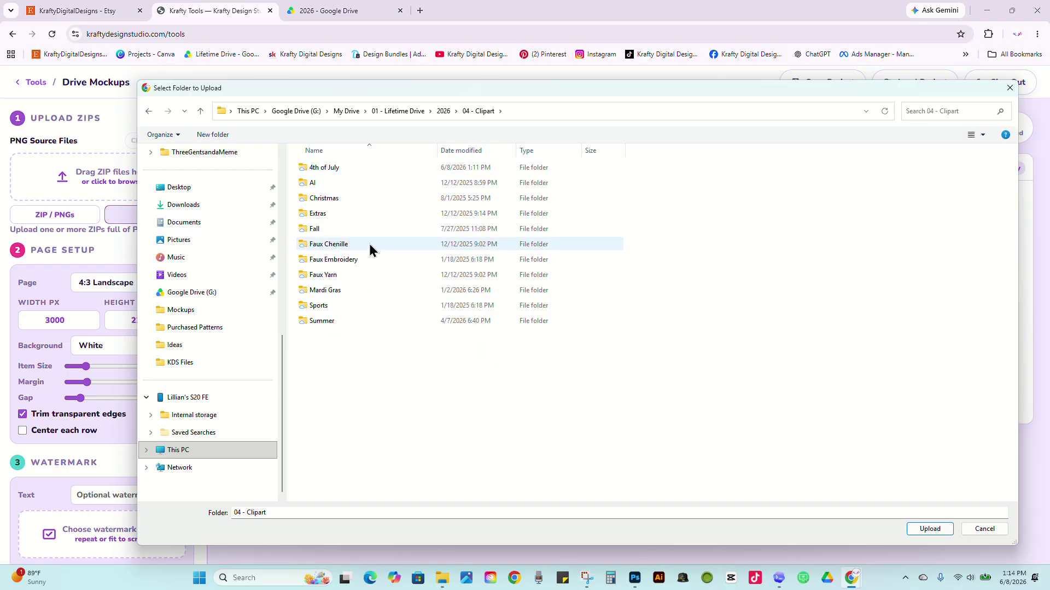
pyautogui.doubleClick(389, 169)
pyautogui.click(342, 175)
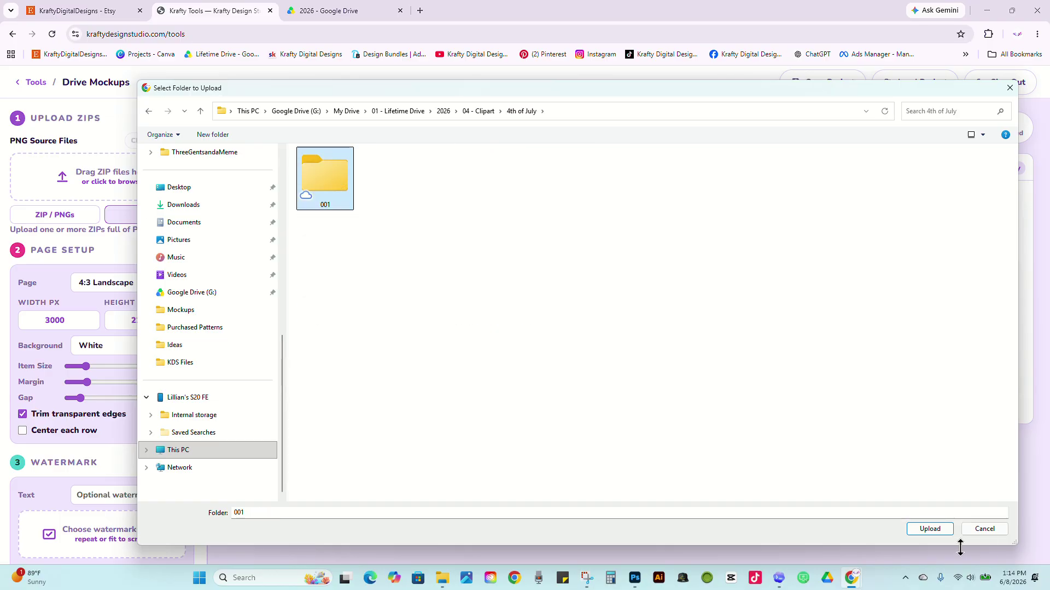
pyautogui.click(930, 528)
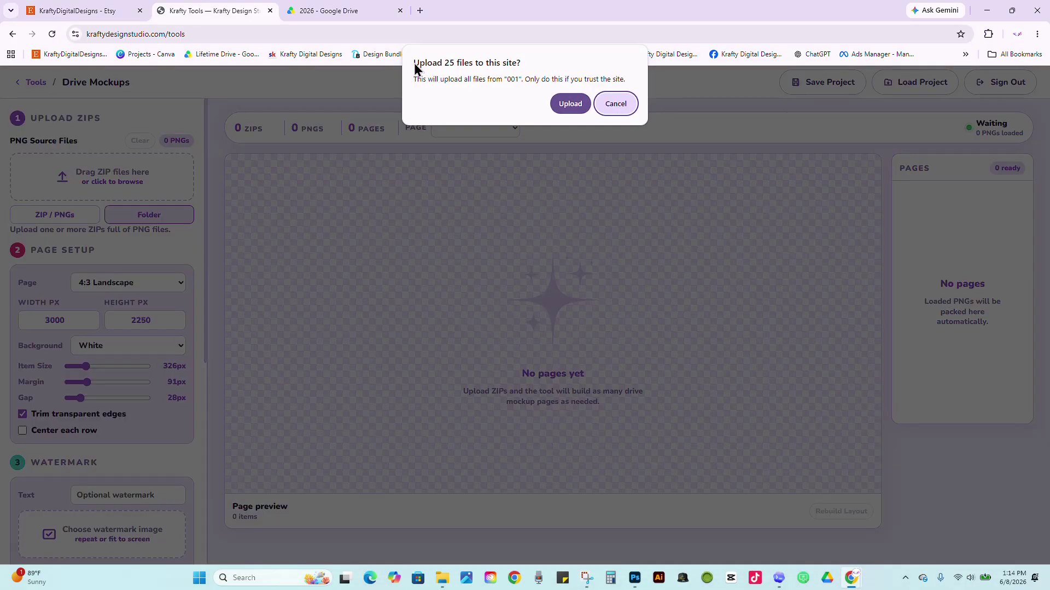
pyautogui.click(570, 104)
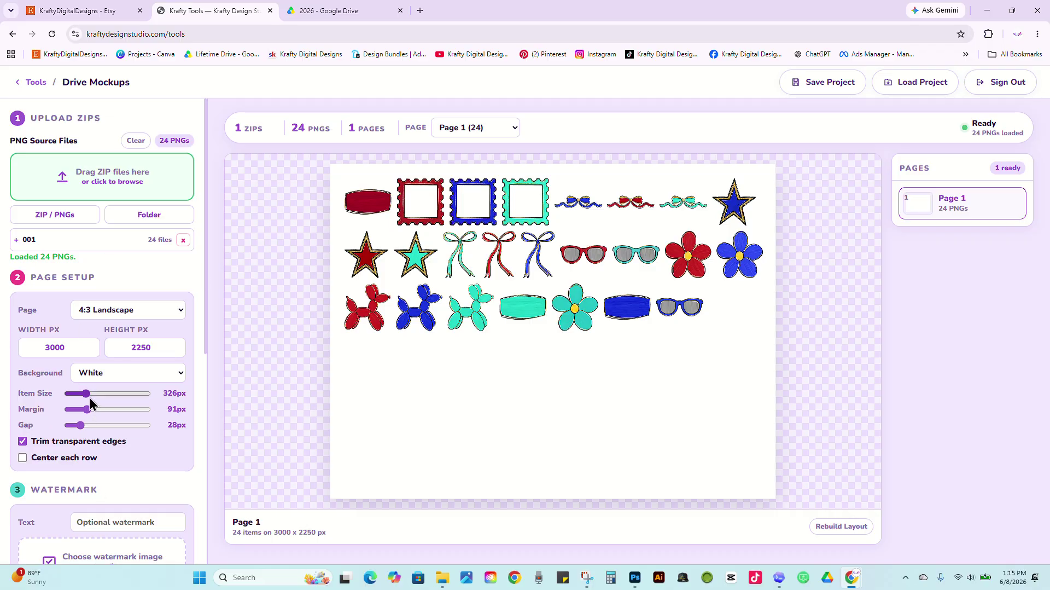
# Increase the item size to 445 px in the page setup.
pyautogui.scroll(-1, 95, 394)
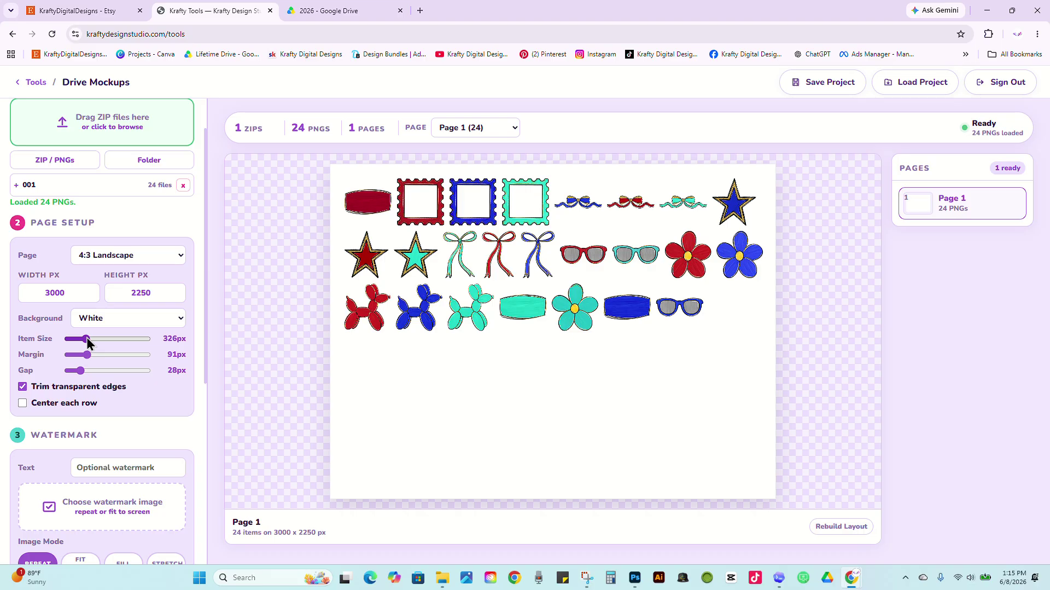
pyautogui.moveTo(87, 338); pyautogui.dragTo(101, 339)
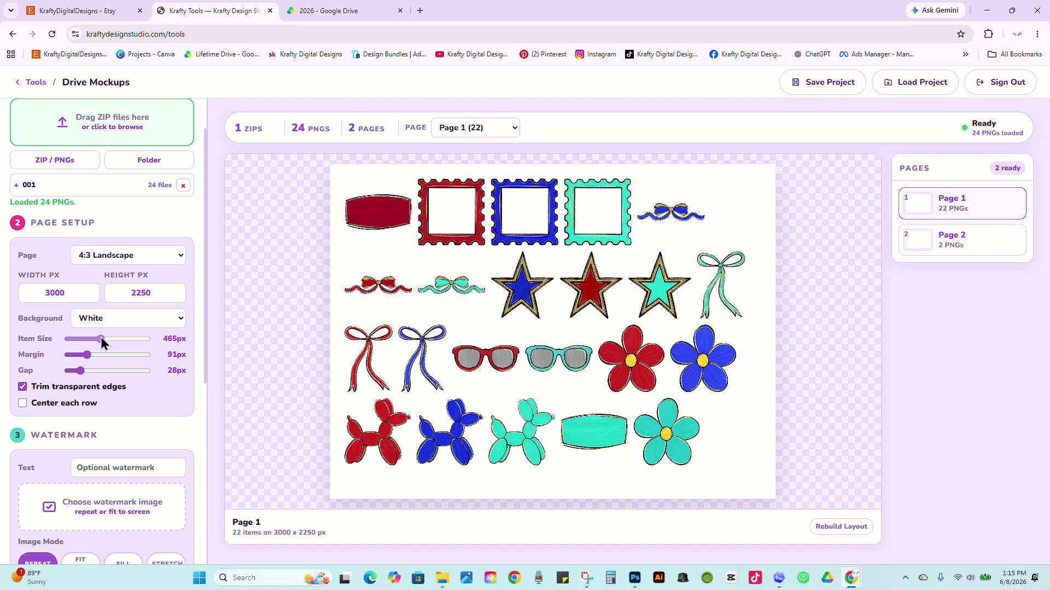
pyautogui.moveTo(101, 337); pyautogui.dragTo(99, 340)
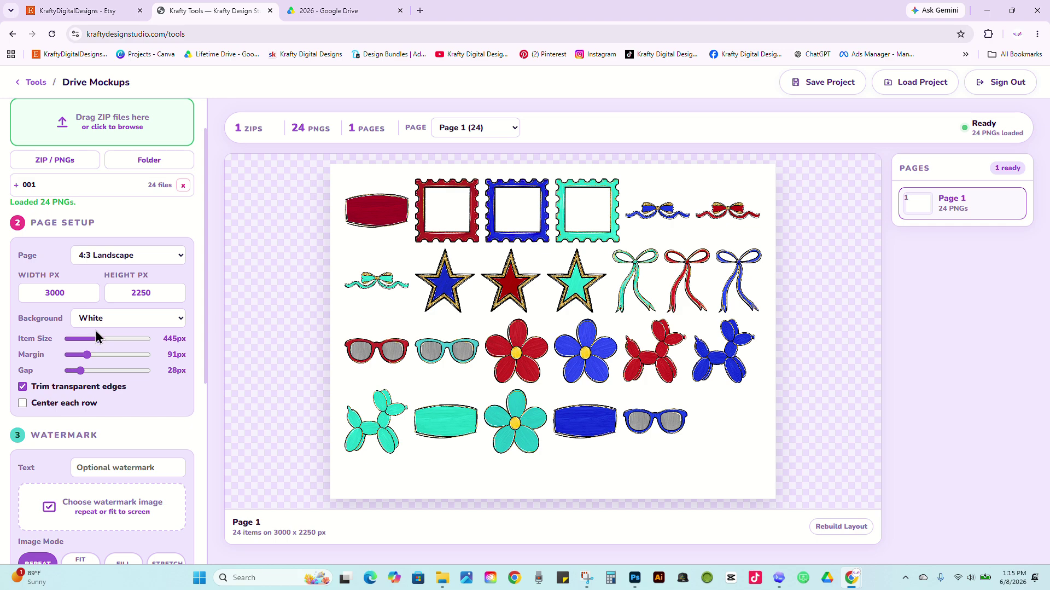
# Compare the page layout with and without trimmed transparent edges, leaving the trimming enabled.
pyautogui.click(22, 386)
pyautogui.click(22, 387)
pyautogui.click(22, 387)
pyautogui.click(23, 387)
# Turn on centering for each row of the mockup page and keep the margin at 91 px.
pyautogui.click(22, 403)
pyautogui.click(23, 407)
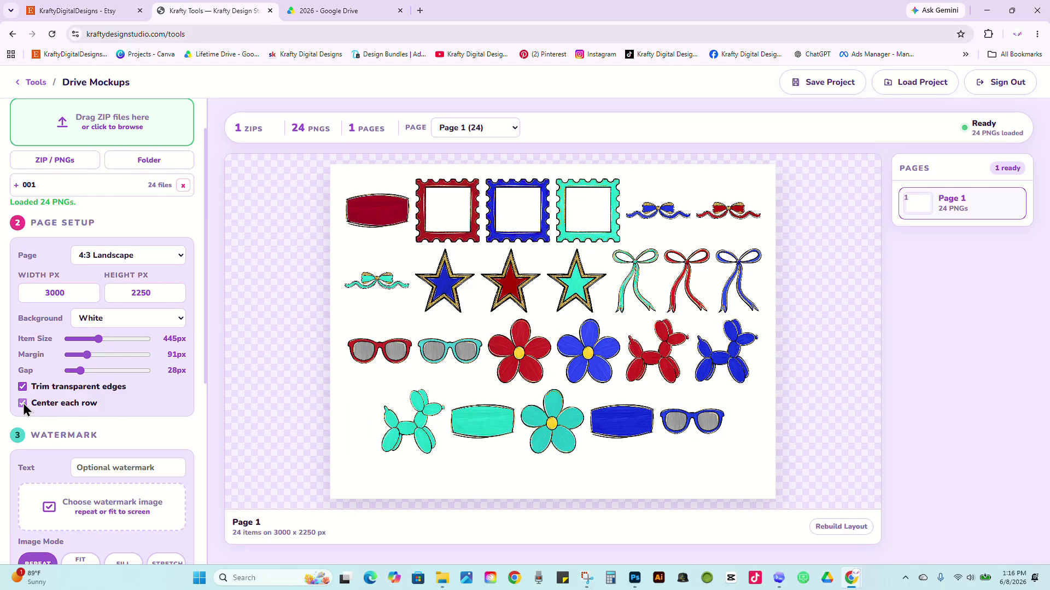
pyautogui.click(25, 408)
pyautogui.moveTo(87, 355); pyautogui.dragTo(87, 356)
# Open the file picker for choosing a watermark image.
pyautogui.scroll(-2, 117, 421)
pyautogui.scroll(-1, 116, 422)
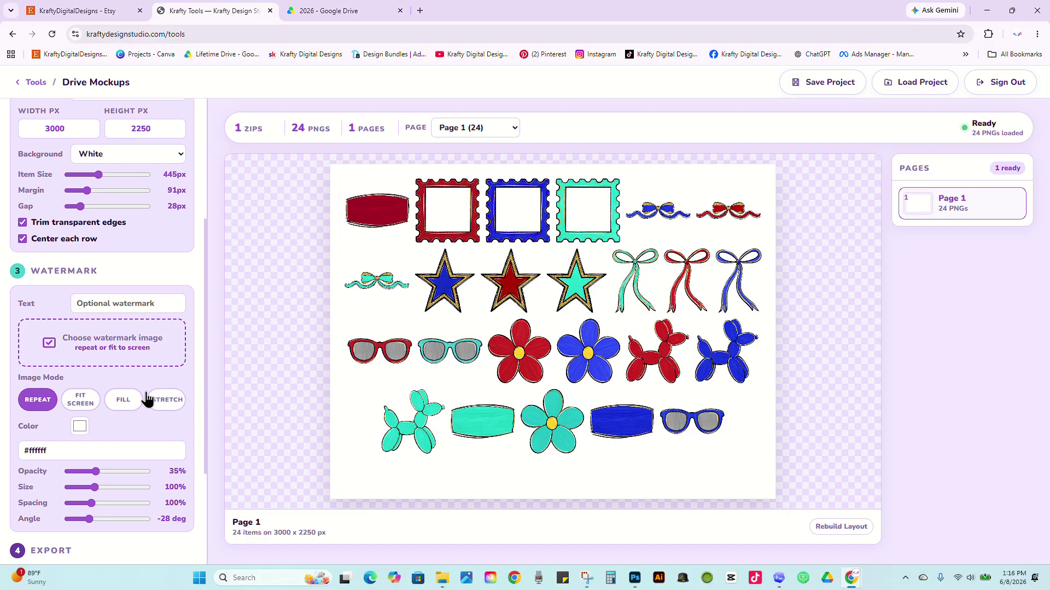
pyautogui.click(123, 353)
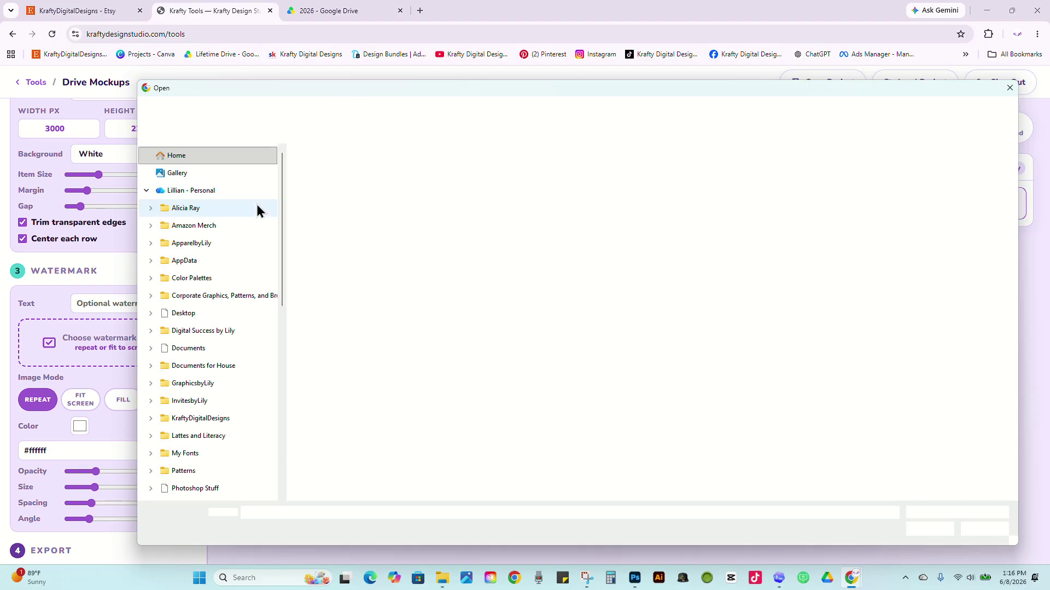
pyautogui.scroll(-4, 258, 265)
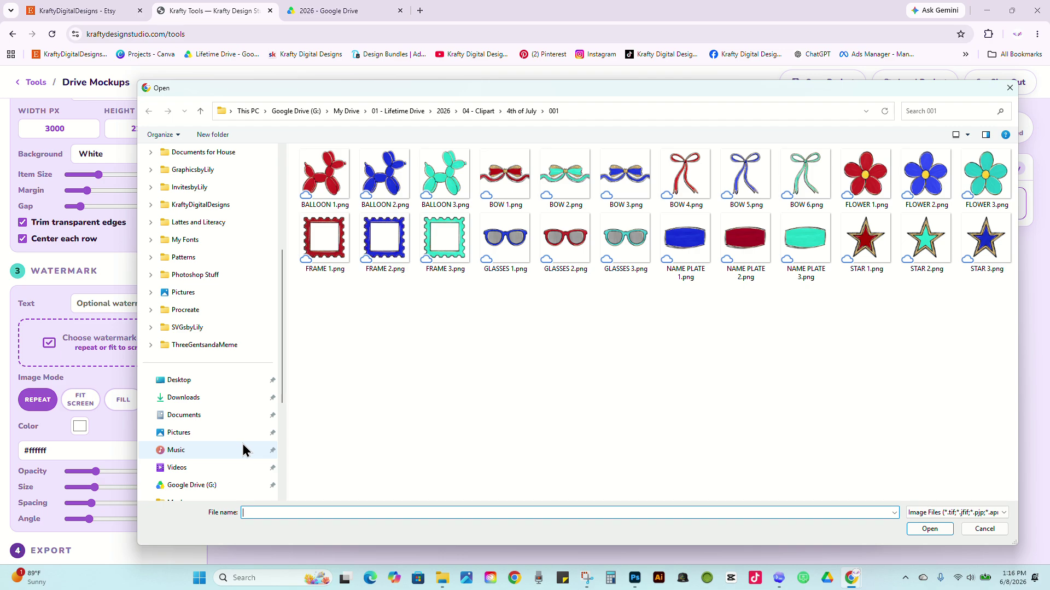
# Search the Downloads folder and its Mockups subfolder for the watermark image.
pyautogui.click(233, 406)
pyautogui.scroll(-3, 481, 225)
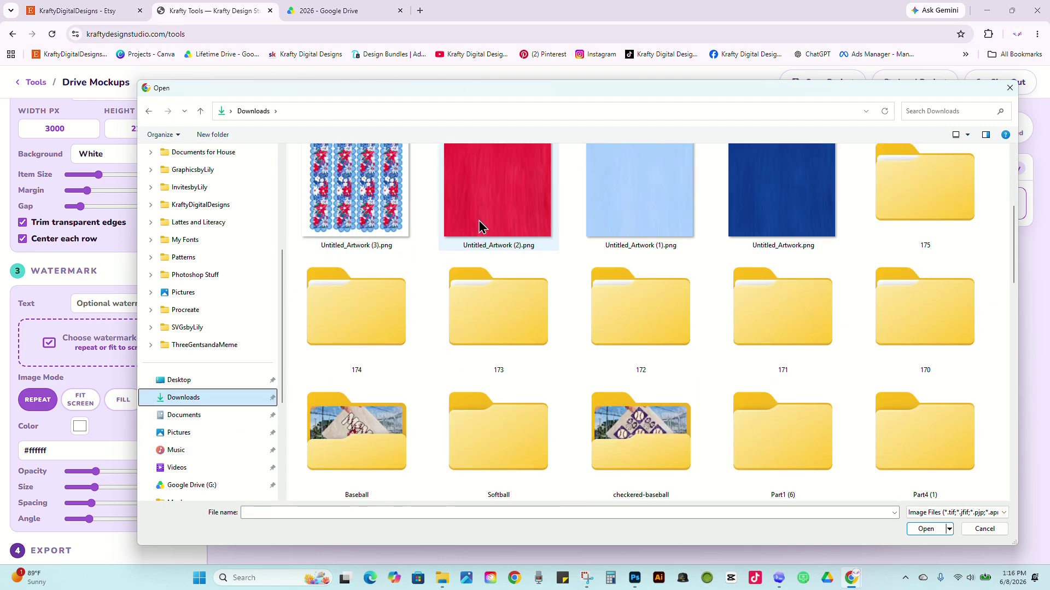
pyautogui.scroll(-5, 481, 225)
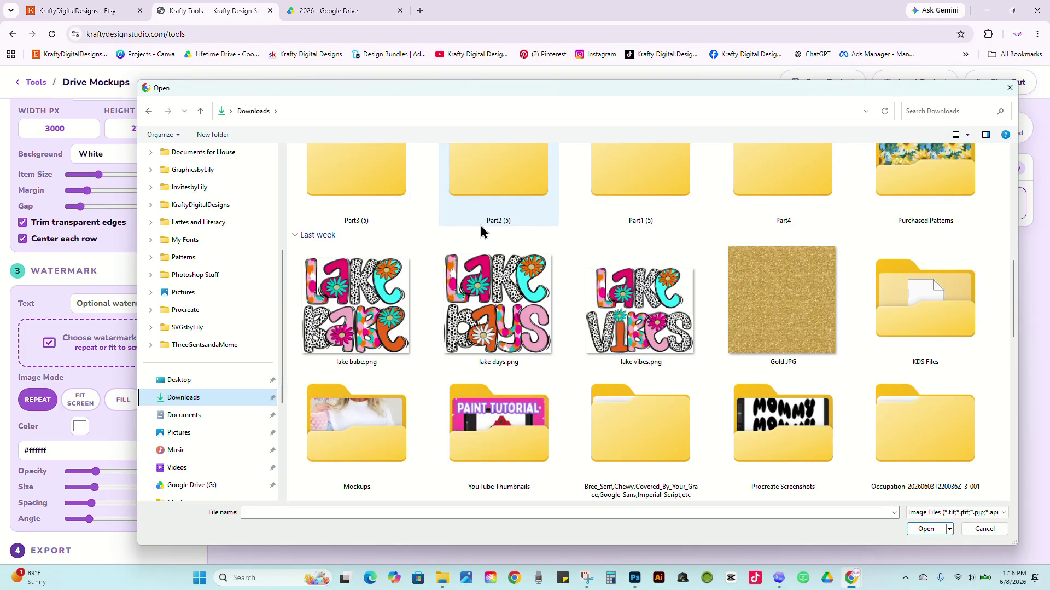
pyautogui.doubleClick(391, 431)
pyautogui.scroll(-5, 617, 365)
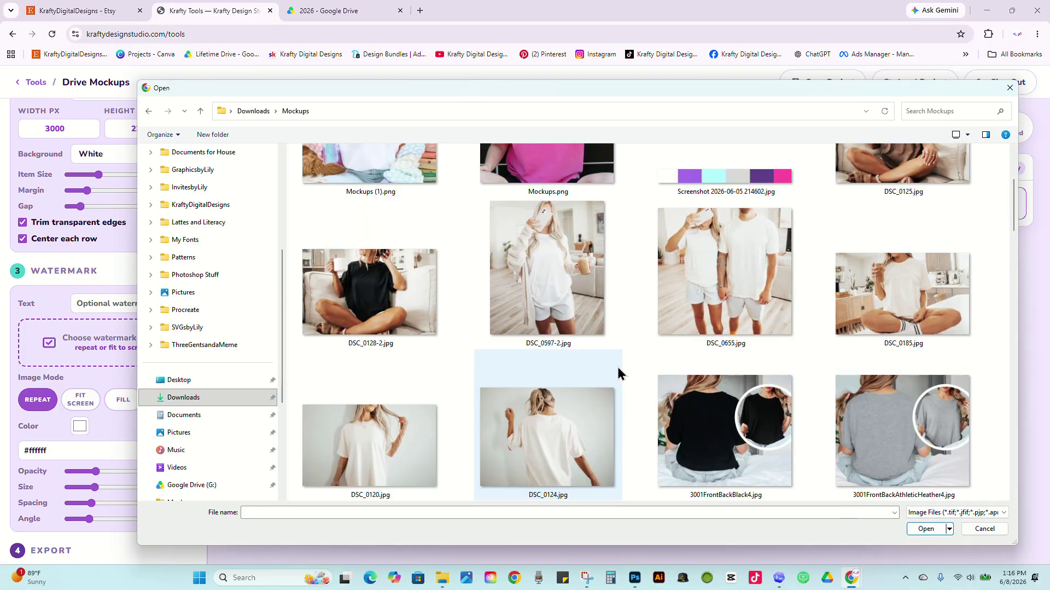
pyautogui.scroll(-10, 621, 366)
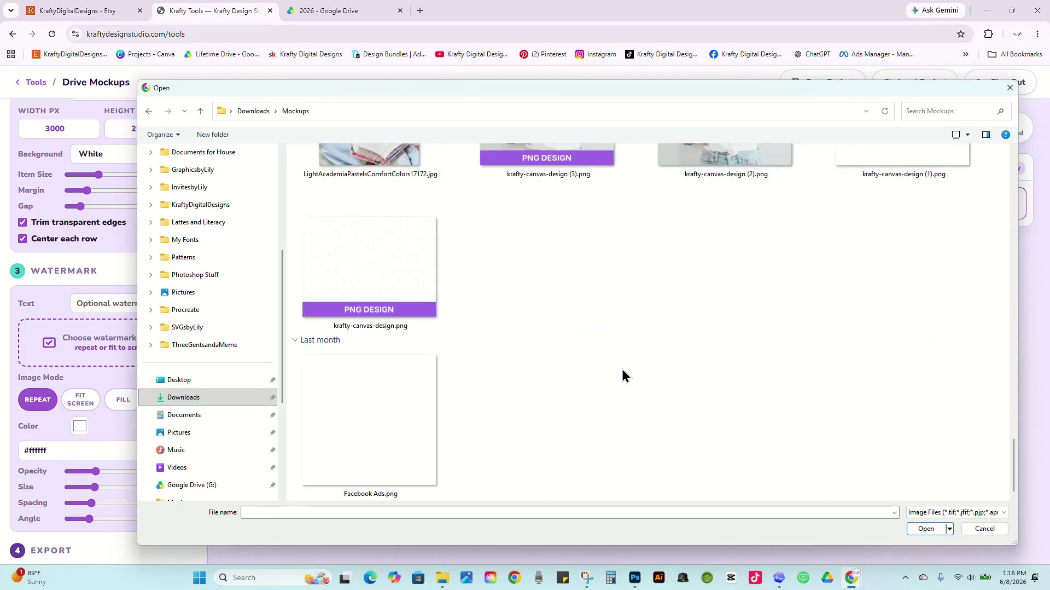
pyautogui.scroll(2, 923, 202)
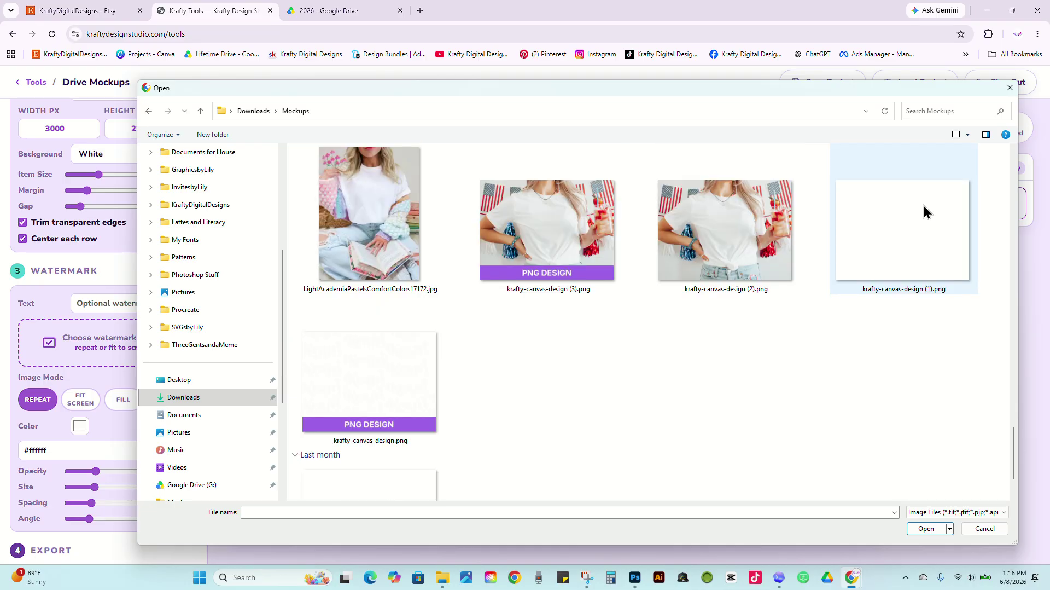
pyautogui.scroll(10, 604, 356)
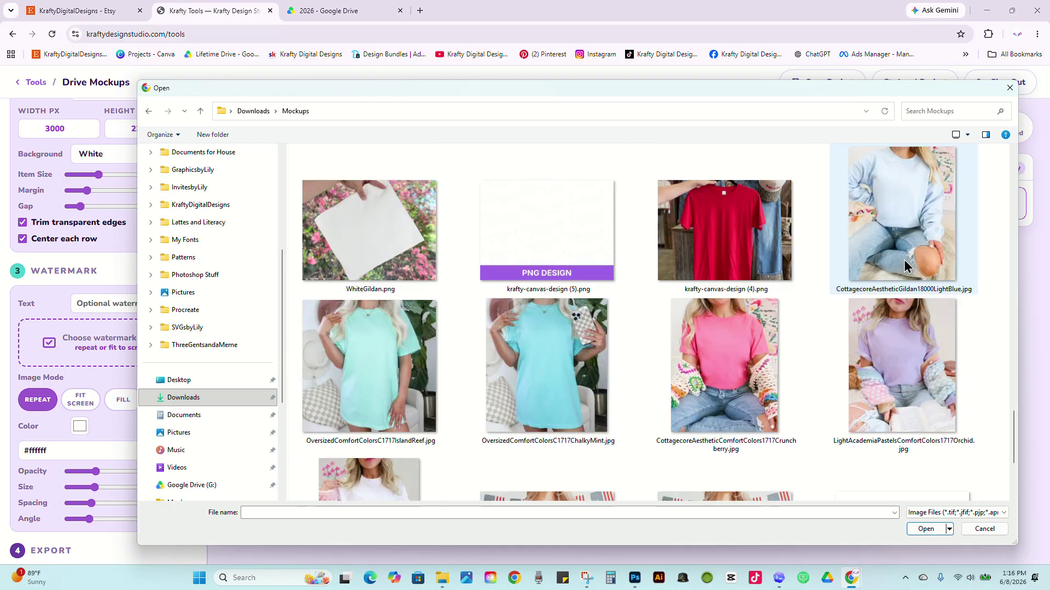
pyautogui.scroll(-10, 553, 451)
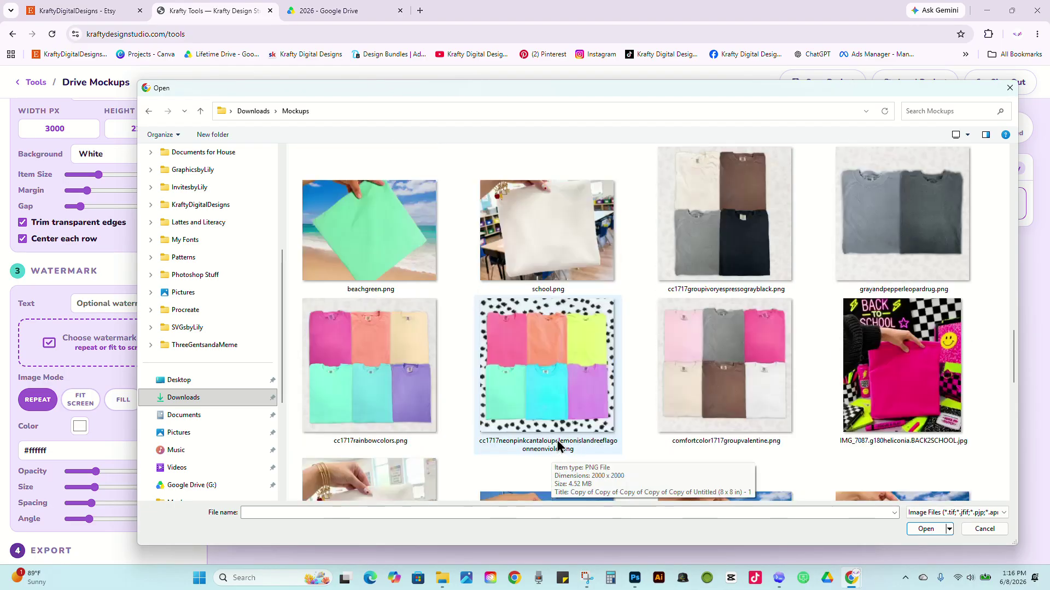
pyautogui.scroll(10, 656, 367)
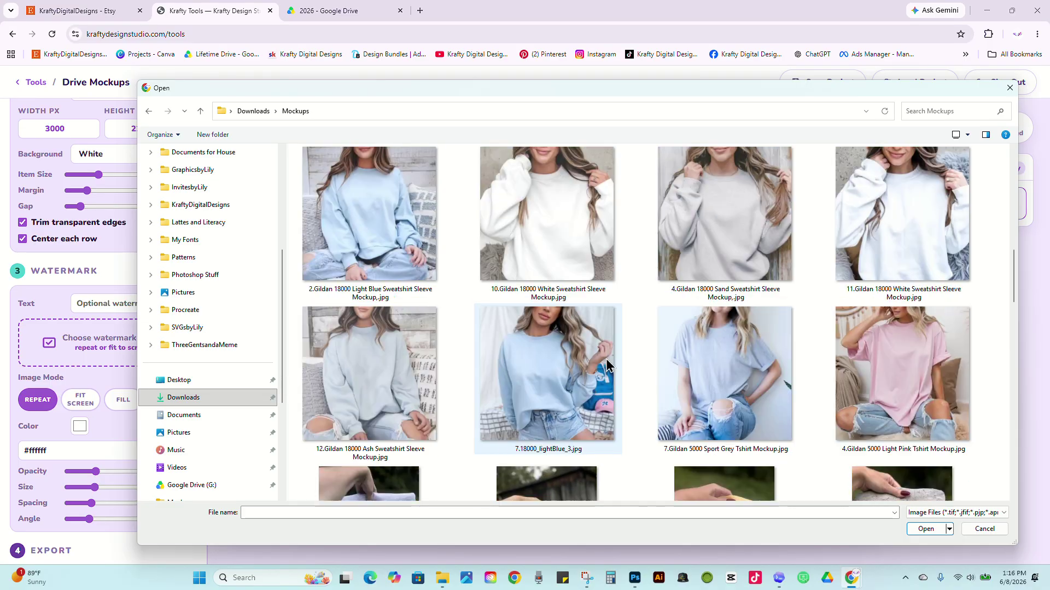
pyautogui.scroll(10, 606, 358)
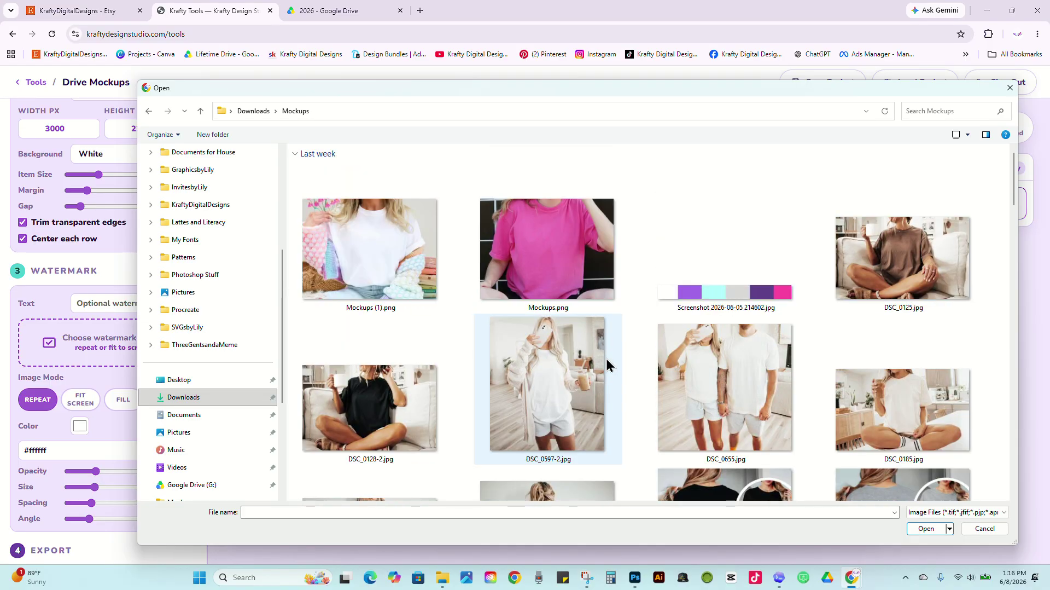
pyautogui.click(251, 111)
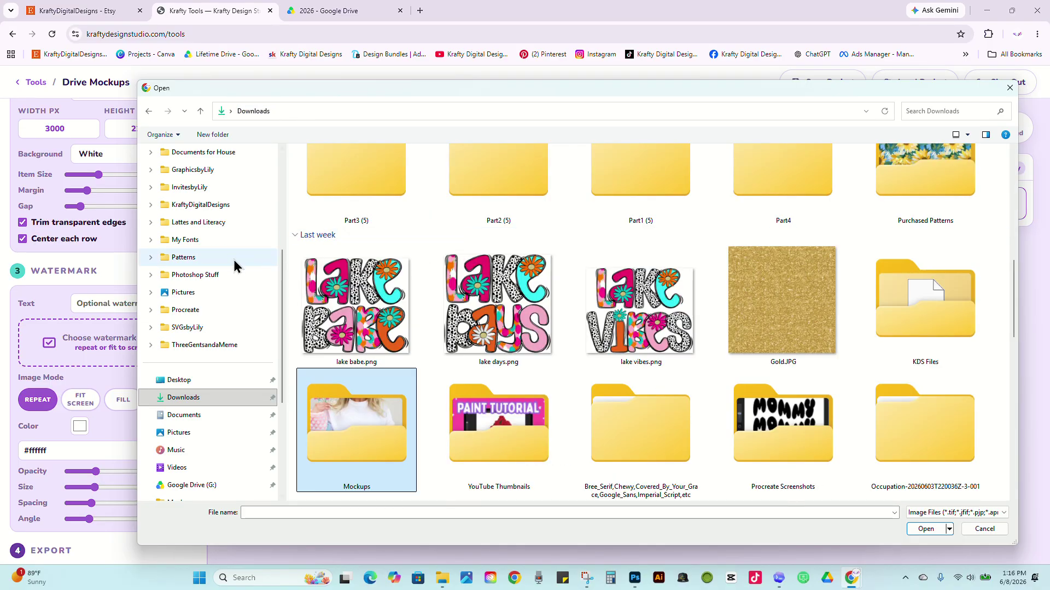
# Load Watermark.svg from the KraftyDigitalDesigns folder as the watermark, using the Fit Screen image mode at 10% opacity.
pyautogui.scroll(2, 213, 266)
pyautogui.click(215, 310)
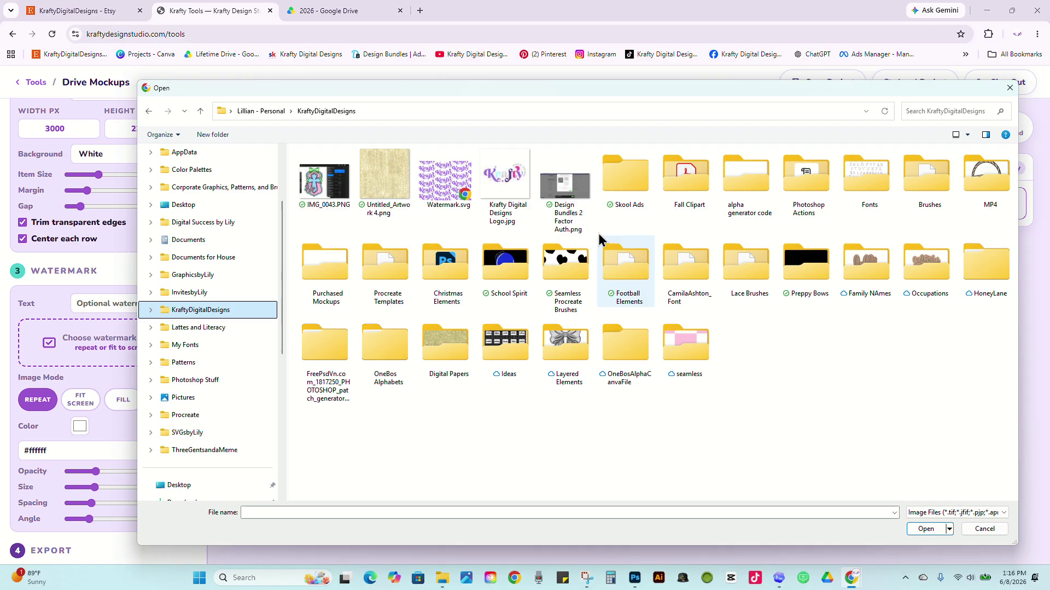
pyautogui.doubleClick(452, 183)
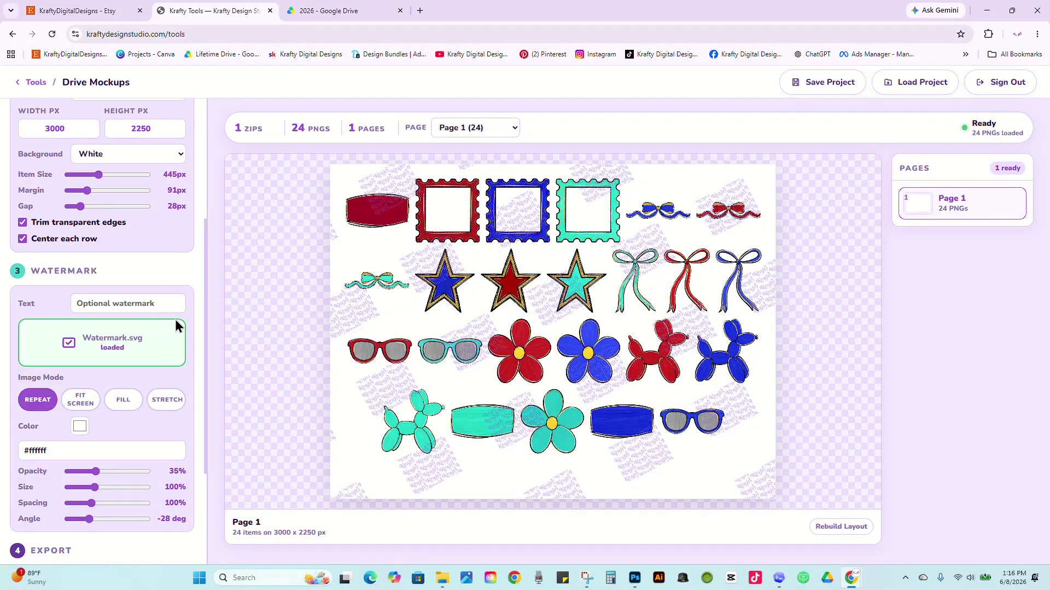
pyautogui.click(65, 400)
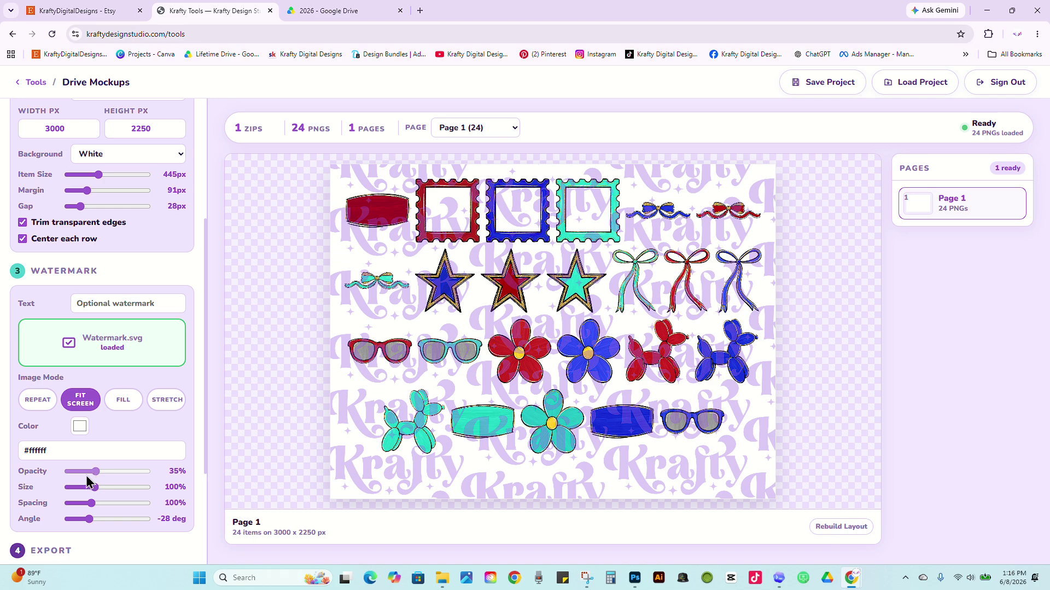
pyautogui.moveTo(96, 471); pyautogui.dragTo(75, 472)
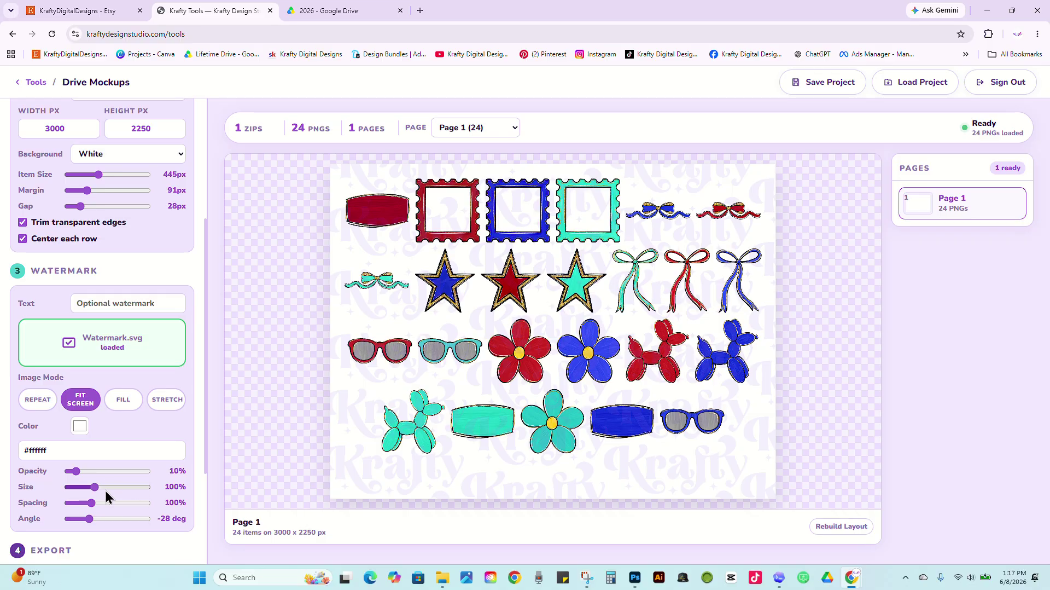
# Download the active mockup page as a PNG and open the downloaded drive-mockup-page-001.png in Photos for this one time.
pyautogui.scroll(-3, 74, 424)
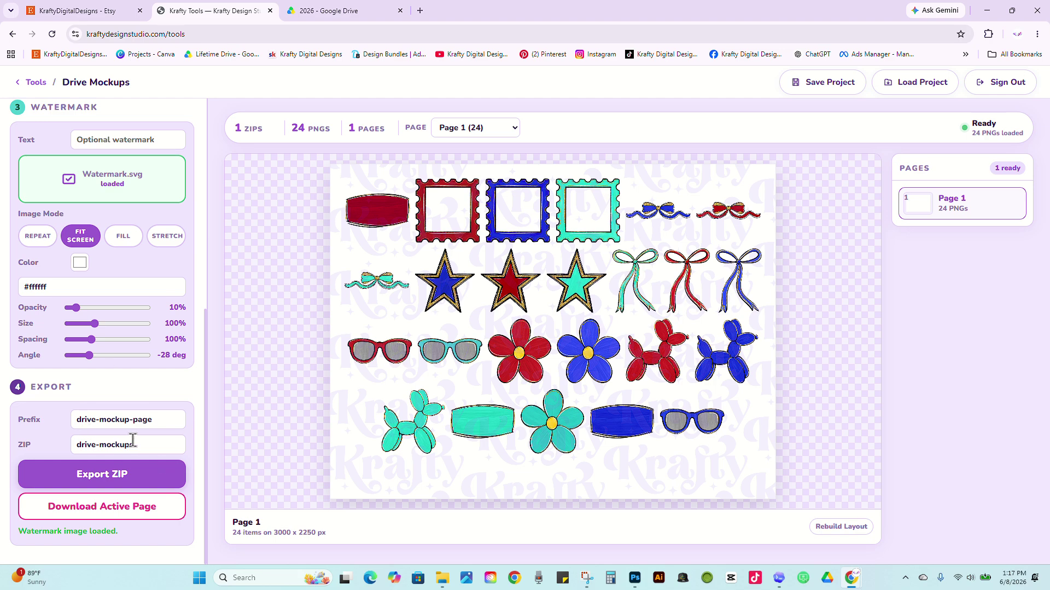
pyautogui.click(101, 505)
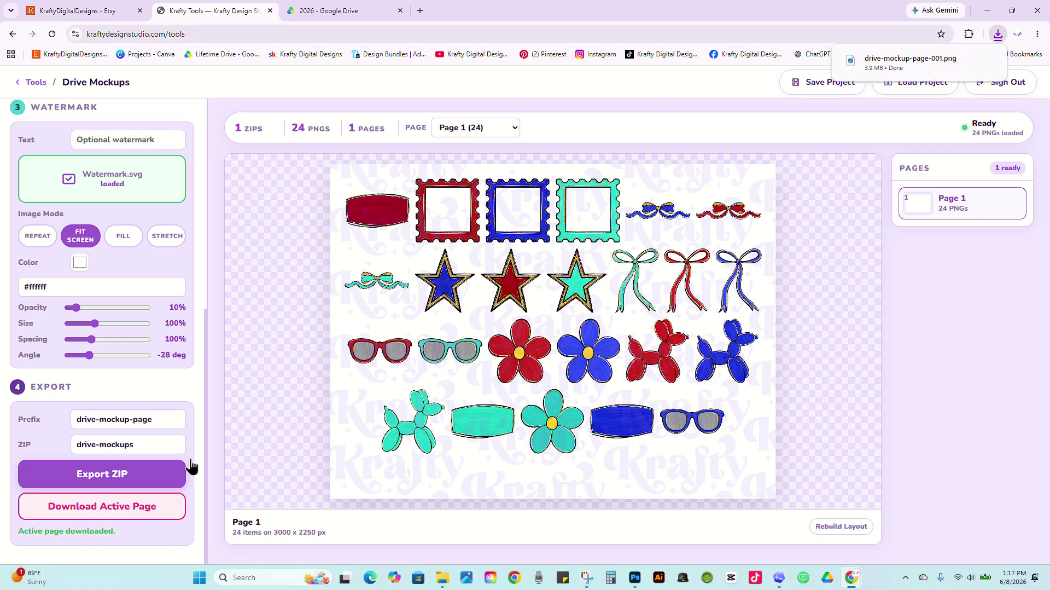
pyautogui.moveTo(942, 57)
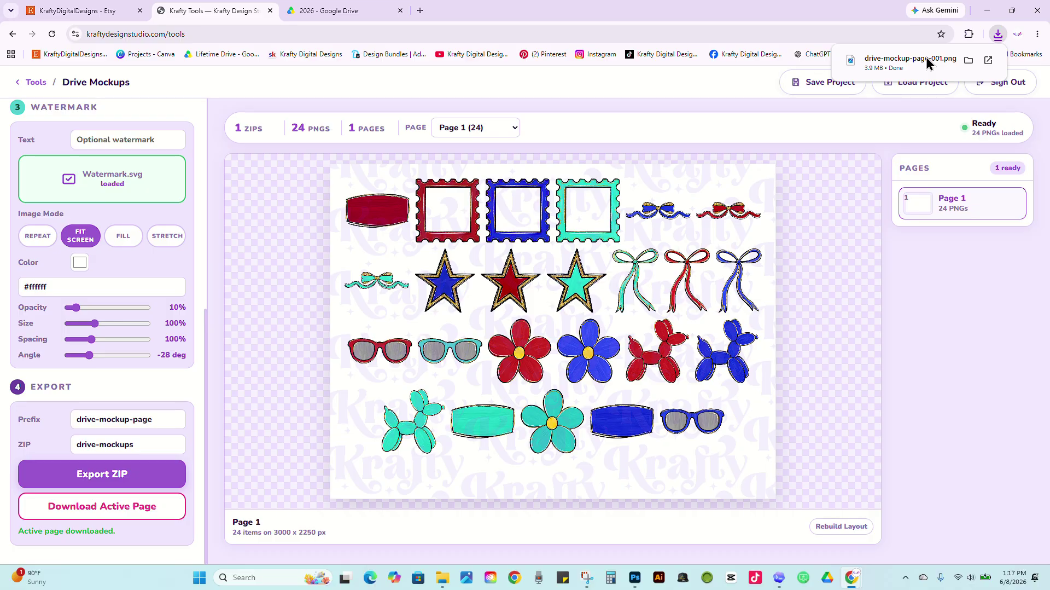
pyautogui.click(928, 62)
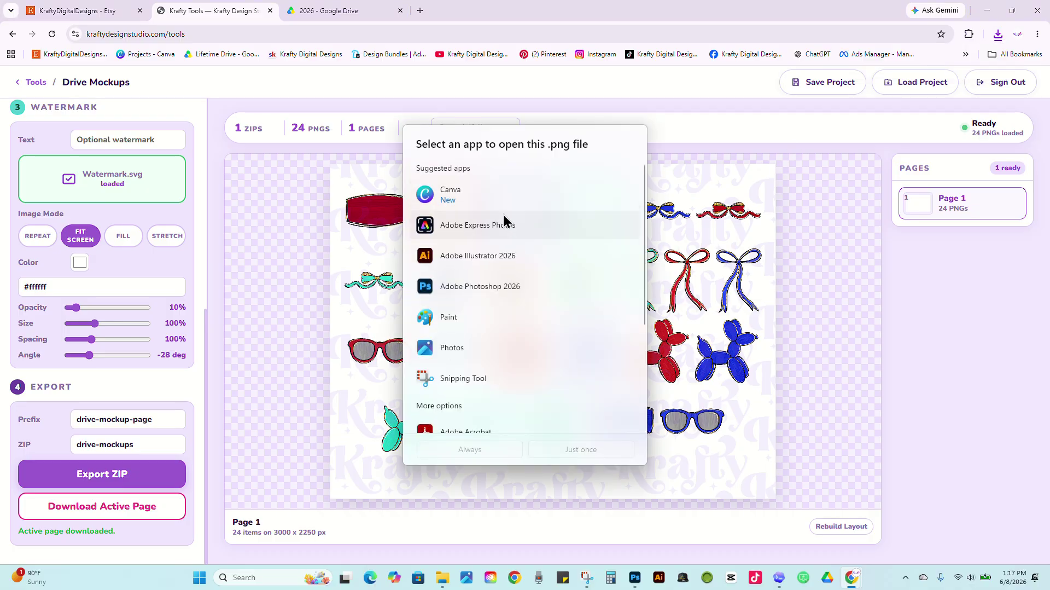
pyautogui.click(492, 351)
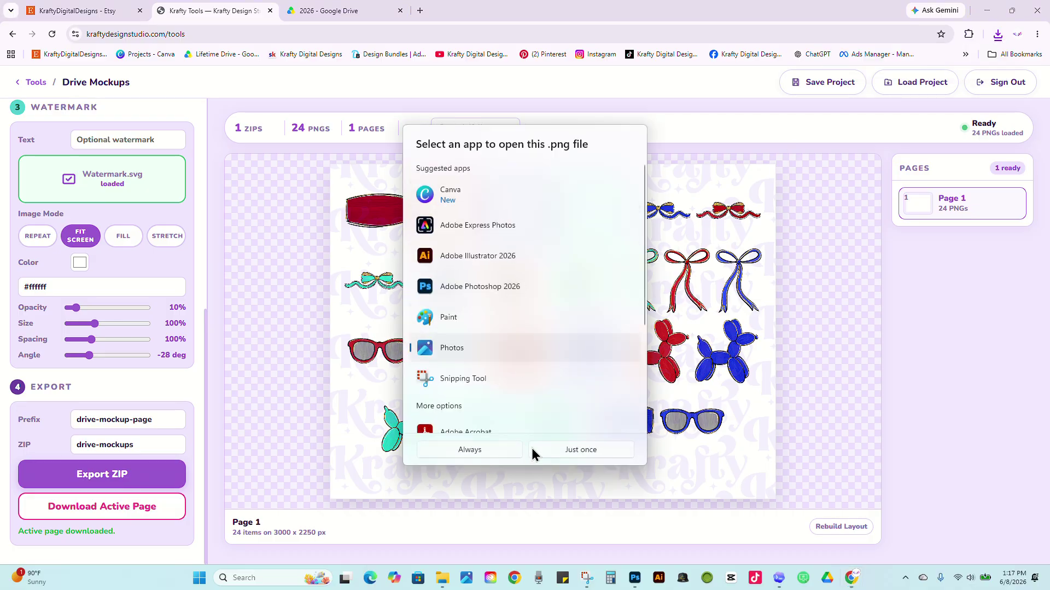
pyautogui.click(564, 452)
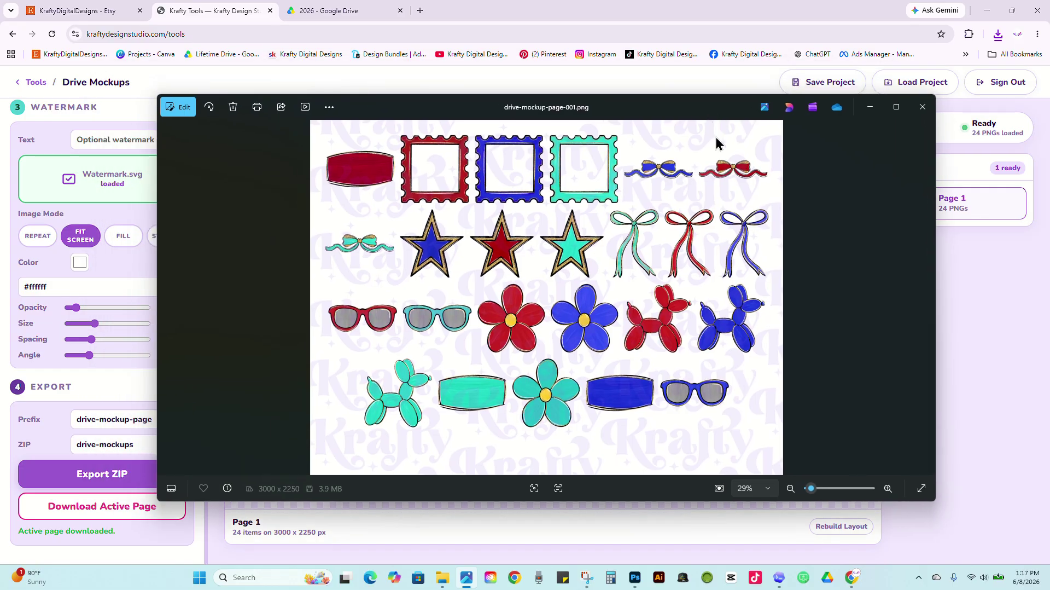
# Examine the downloaded mockup's clipart and watermark up close at 100% across the page, ending with the overall layout at 30%.
pyautogui.click(890, 491)
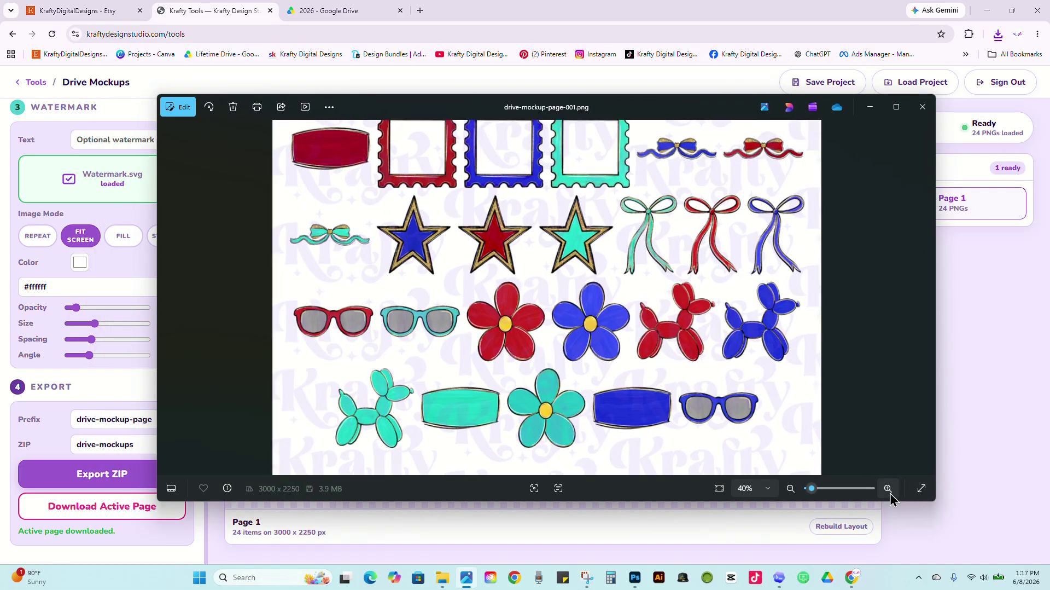
pyautogui.click(890, 491)
pyautogui.click(890, 491)
pyautogui.click(889, 489)
pyautogui.click(888, 488)
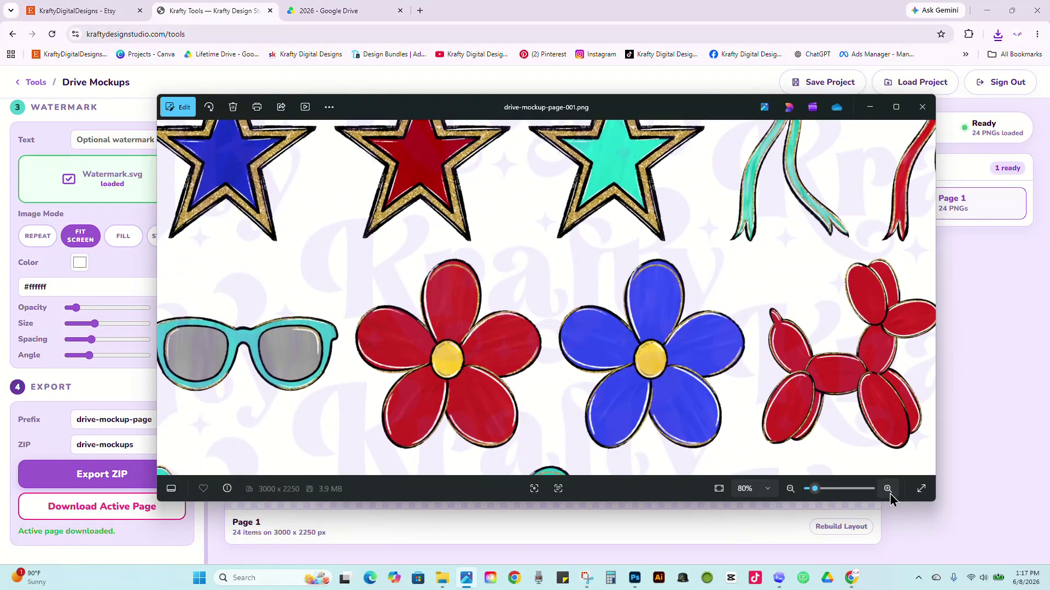
pyautogui.click(890, 491)
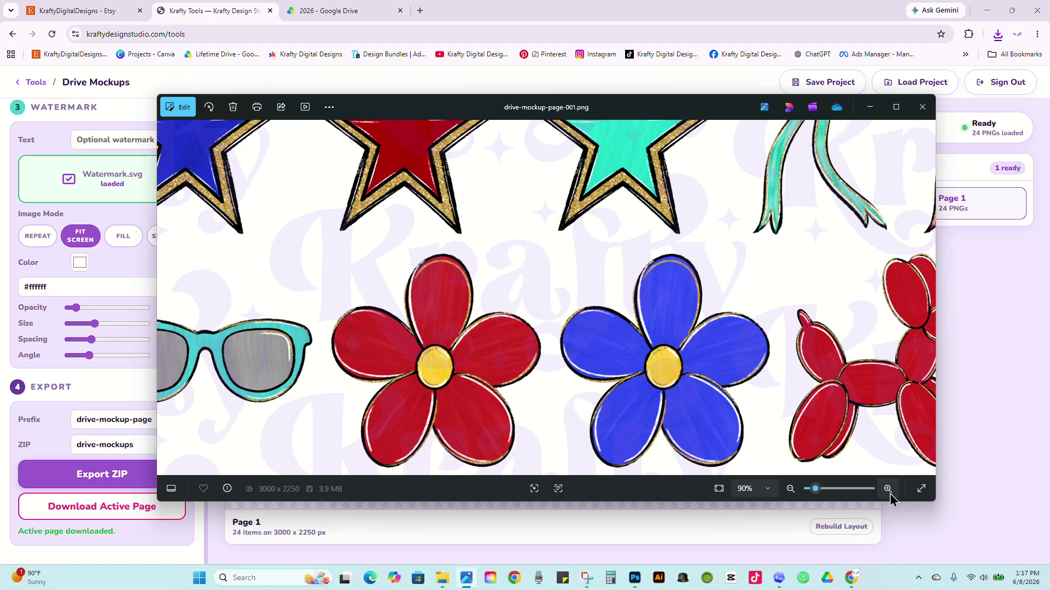
pyautogui.click(888, 488)
pyautogui.moveTo(800, 213); pyautogui.dragTo(771, 384)
pyautogui.moveTo(747, 316); pyautogui.dragTo(760, 387)
pyautogui.moveTo(645, 276); pyautogui.dragTo(682, 359)
pyautogui.moveTo(554, 351); pyautogui.dragTo(757, 331)
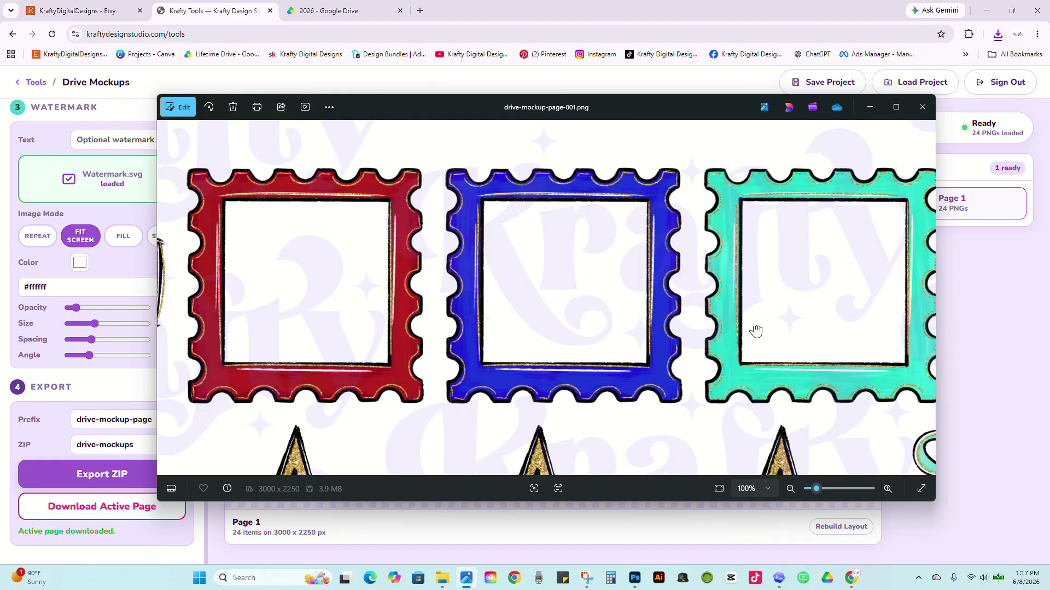
pyautogui.moveTo(489, 416); pyautogui.dragTo(642, 394)
pyautogui.moveTo(466, 445); pyautogui.dragTo(699, 356)
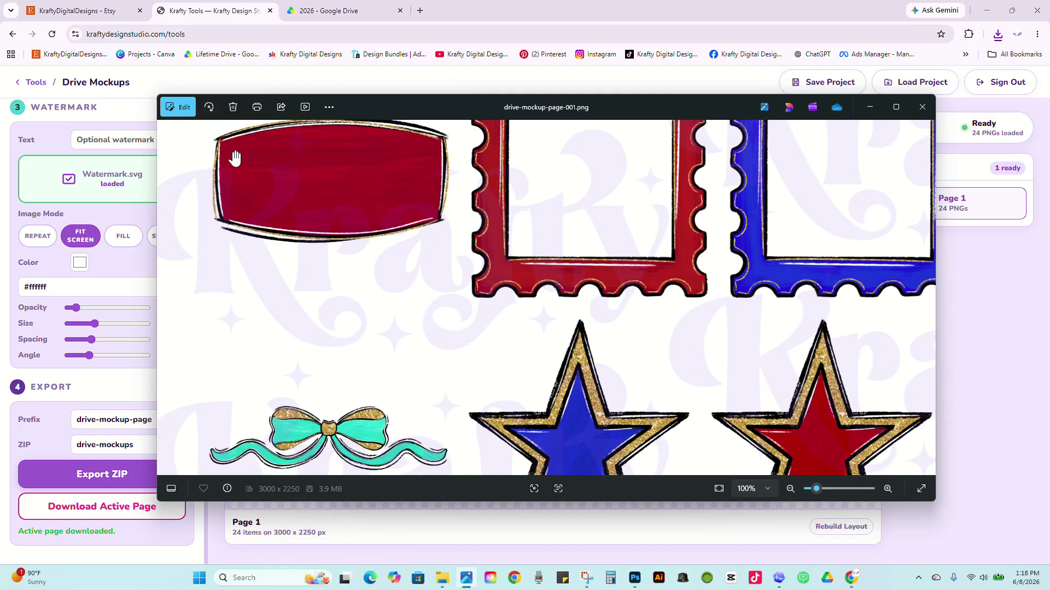
pyautogui.moveTo(507, 339); pyautogui.dragTo(510, 177)
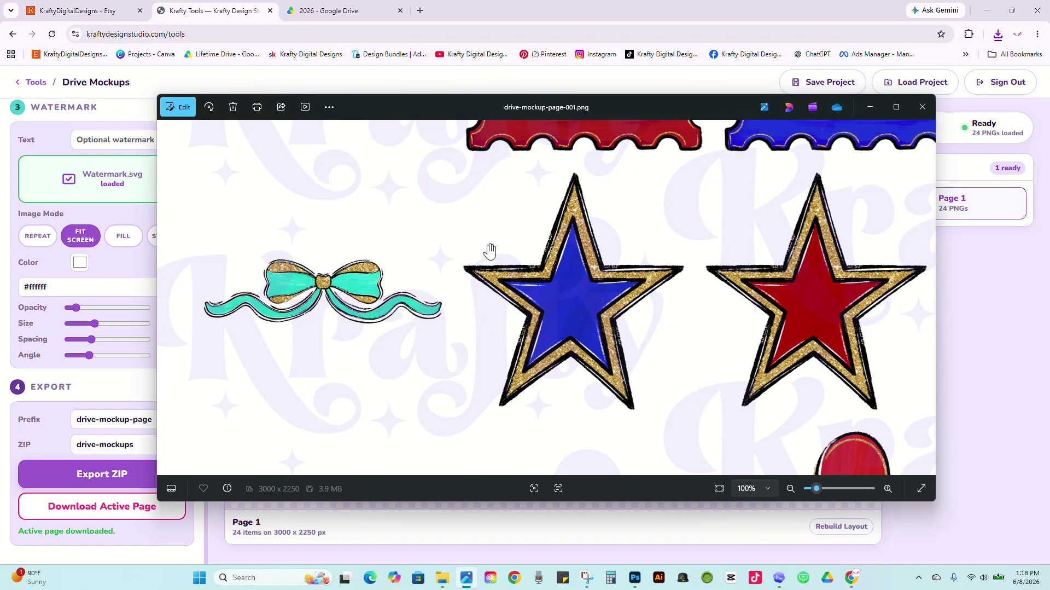
pyautogui.moveTo(488, 330); pyautogui.dragTo(478, 237)
pyautogui.moveTo(549, 431); pyautogui.dragTo(549, 181)
pyautogui.moveTo(612, 478); pyautogui.dragTo(619, 235)
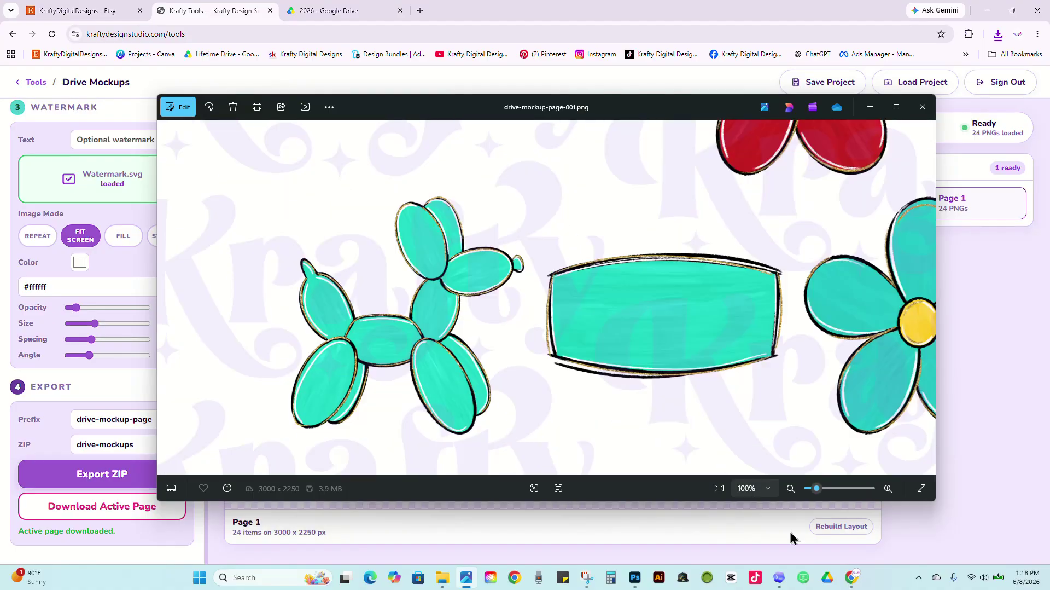
pyautogui.click(790, 488)
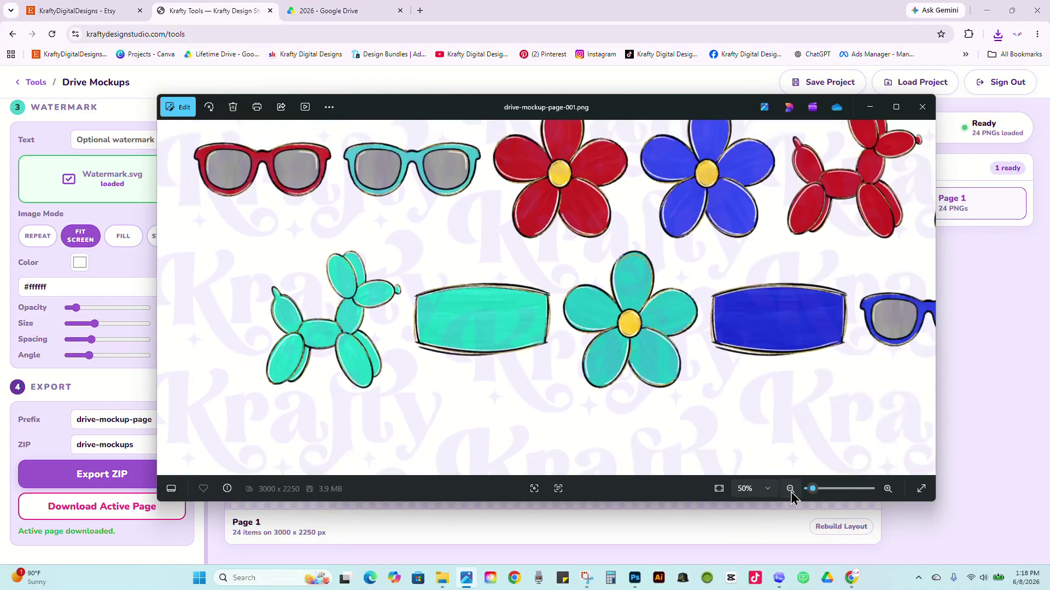
pyautogui.click(790, 488)
pyautogui.click(790, 488)
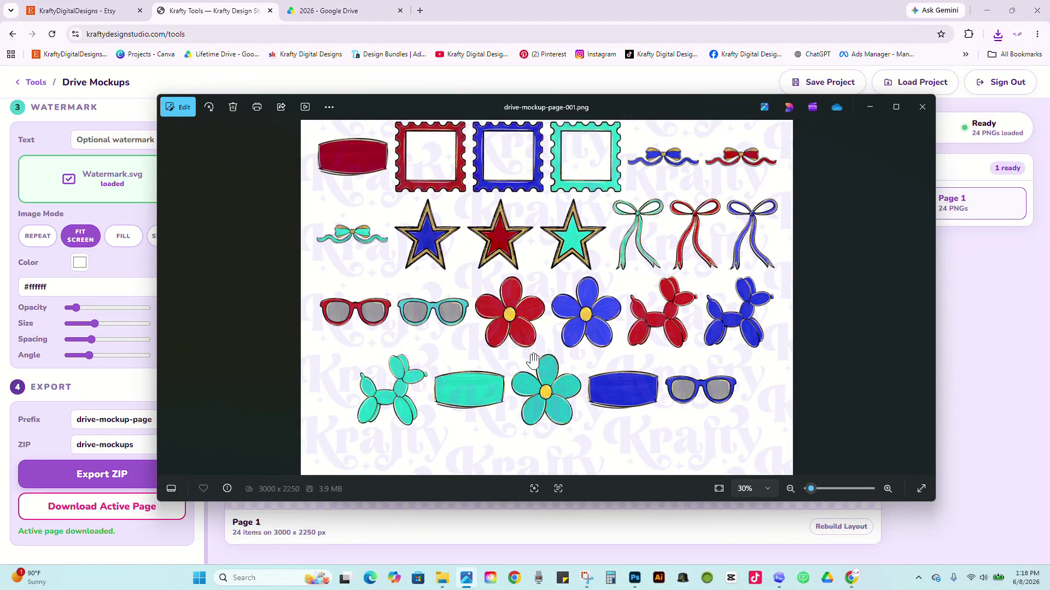